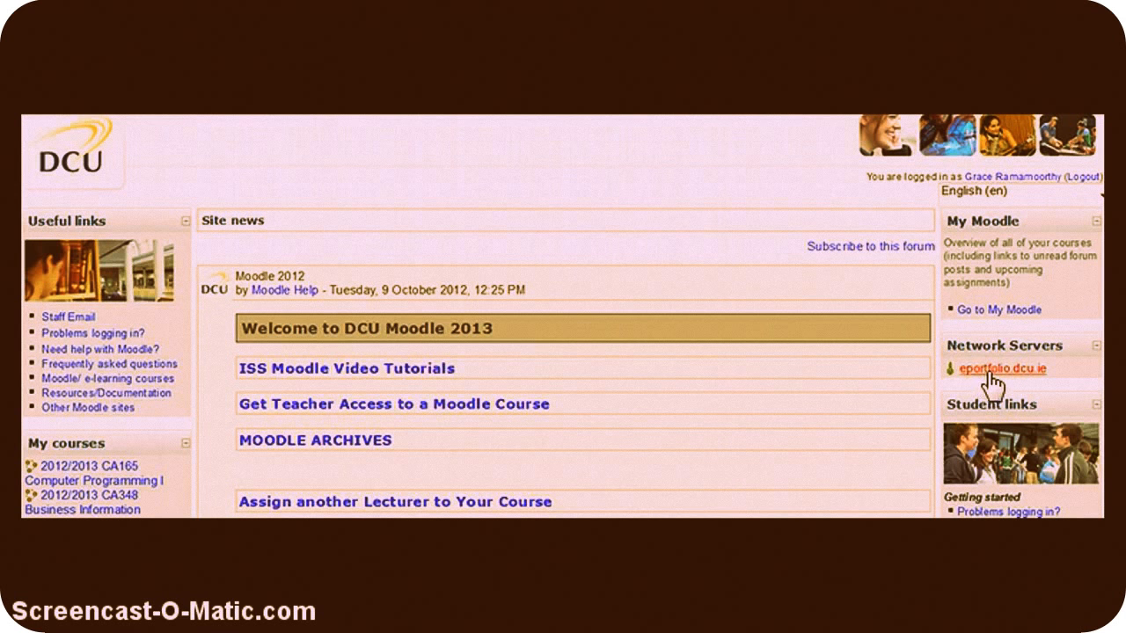
- Switch from Moodle to the linked Mahara ePortfolio site
left_click(989, 372)
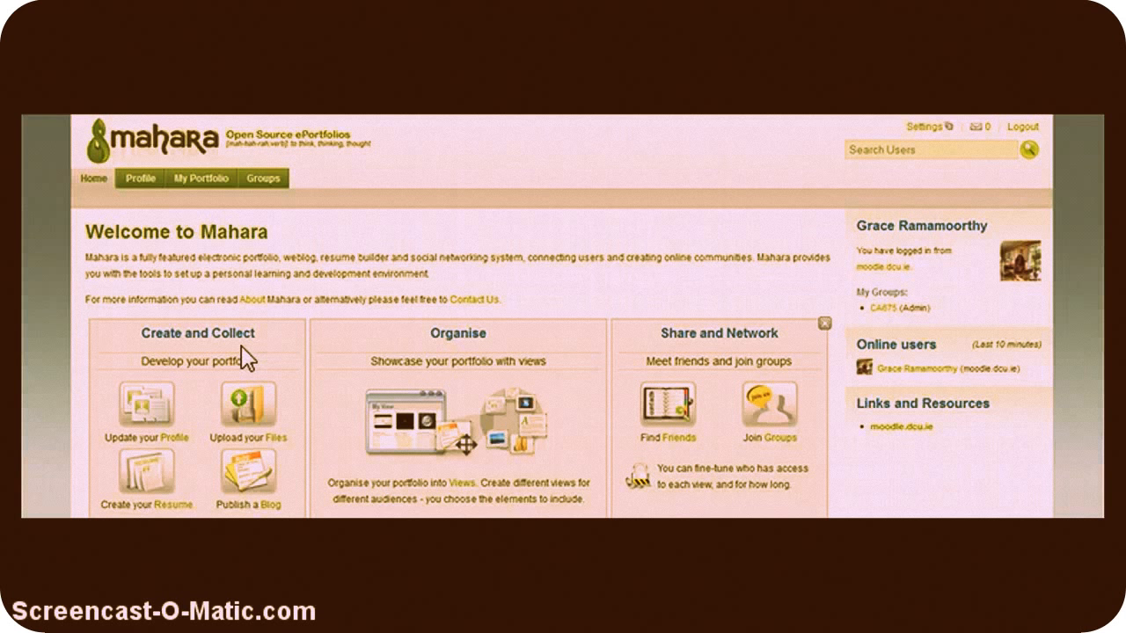
- Review the messaging and general sections of the profile, and return to the home page
left_click(140, 180)
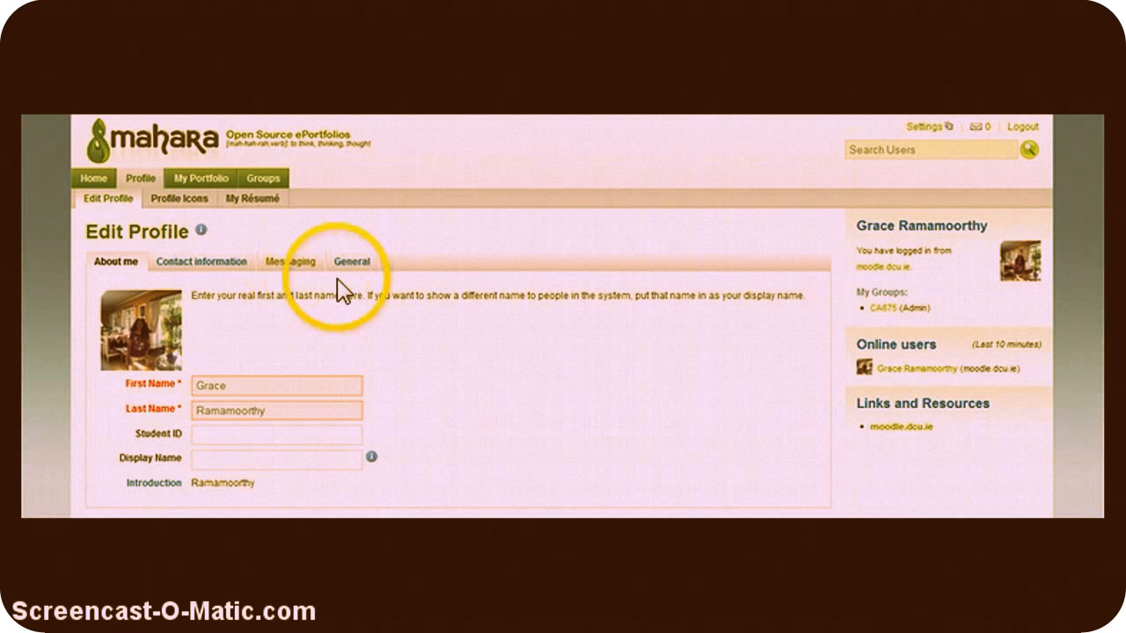
left_click(294, 264)
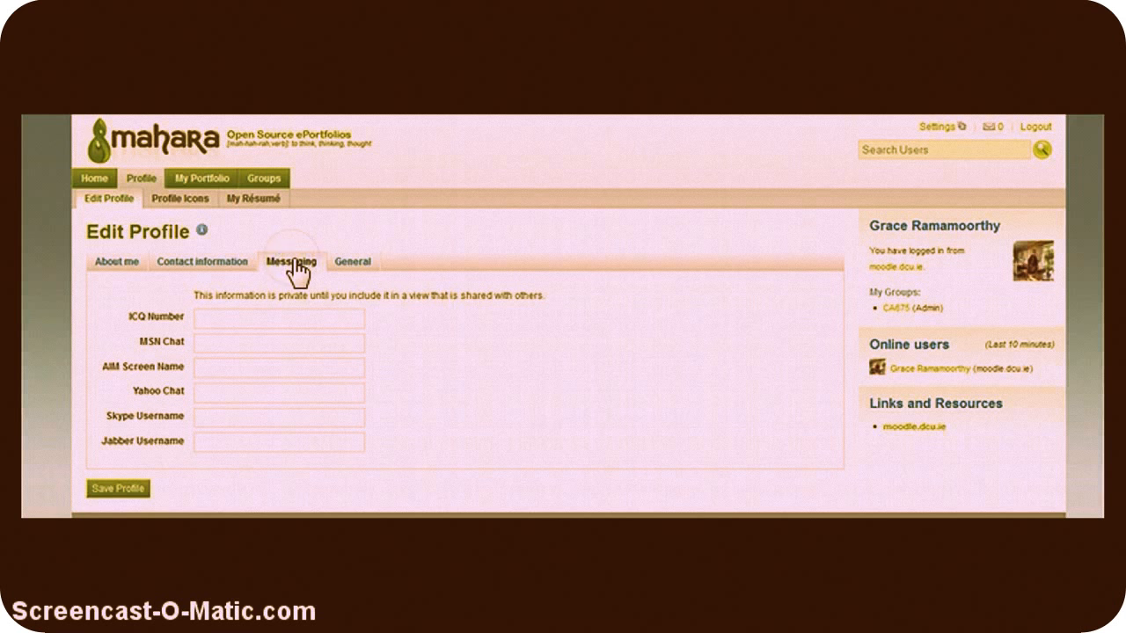
left_click(356, 271)
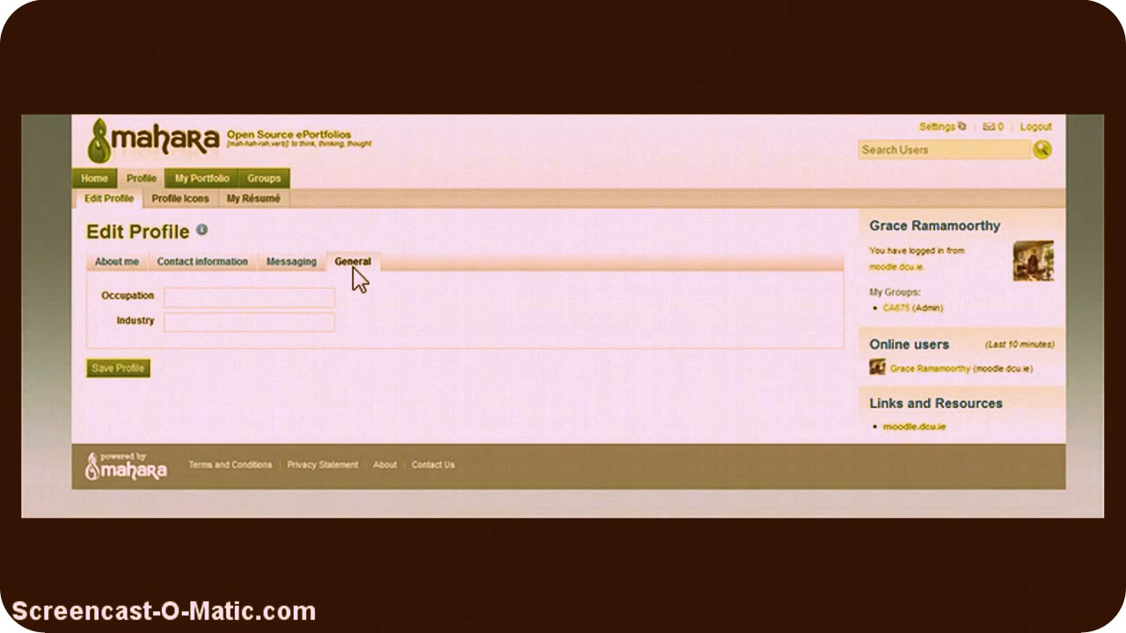
left_click(252, 208)
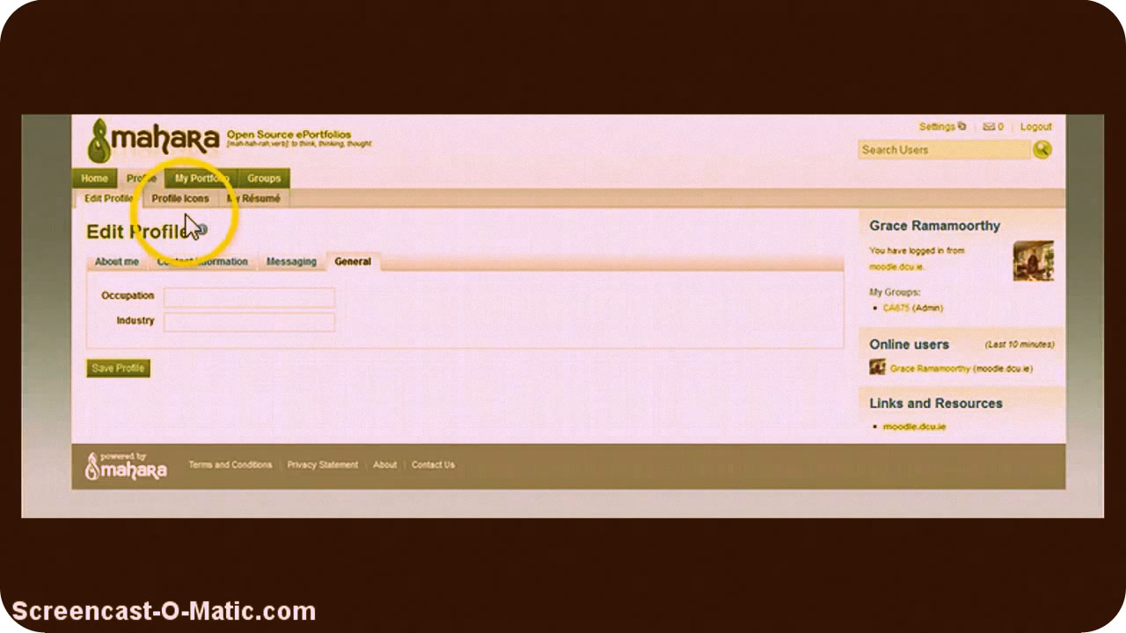
left_click(101, 179)
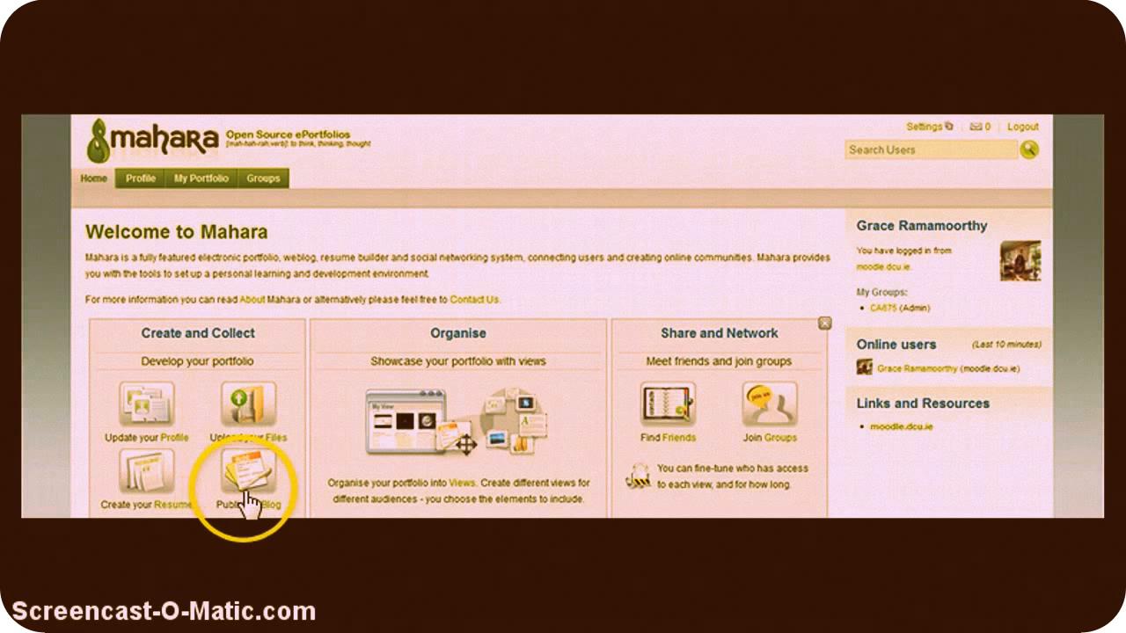
- Upload delv2.jpg to the portfolio's personal files, agreeing to the copyright declaration
left_click(250, 426)
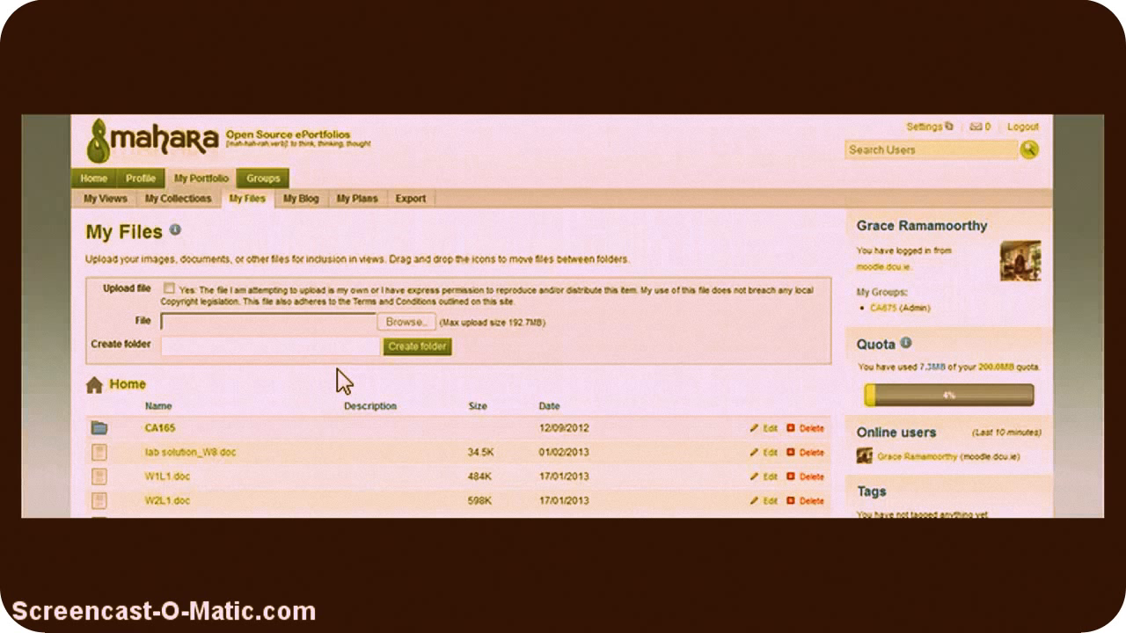
left_click(169, 290)
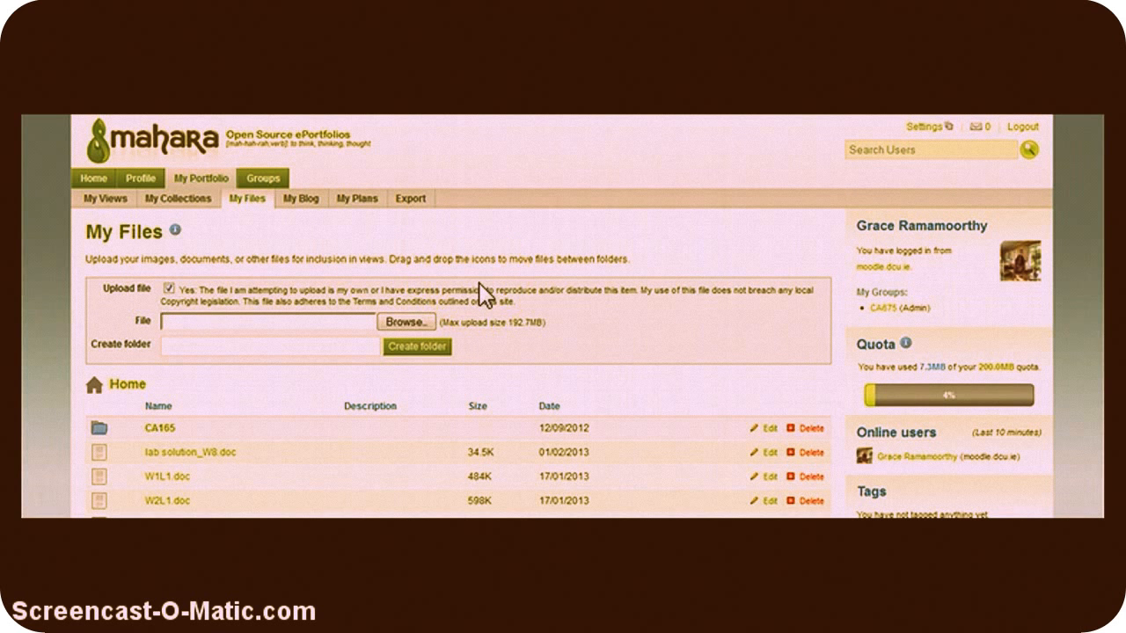
left_click(405, 324)
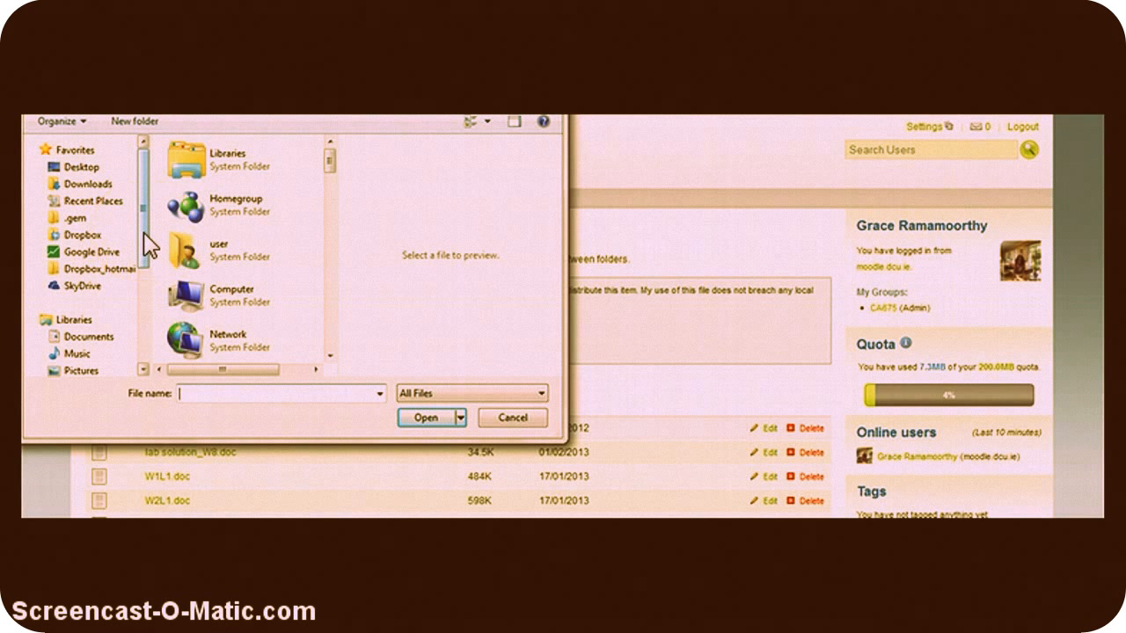
left_click(98, 208)
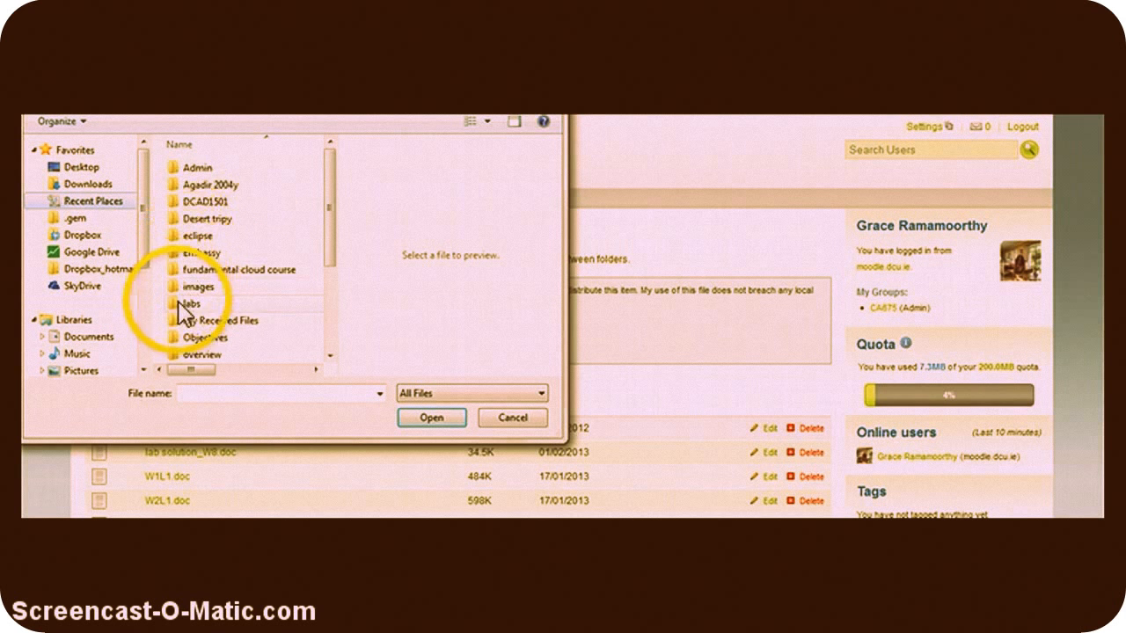
left_click(180, 304)
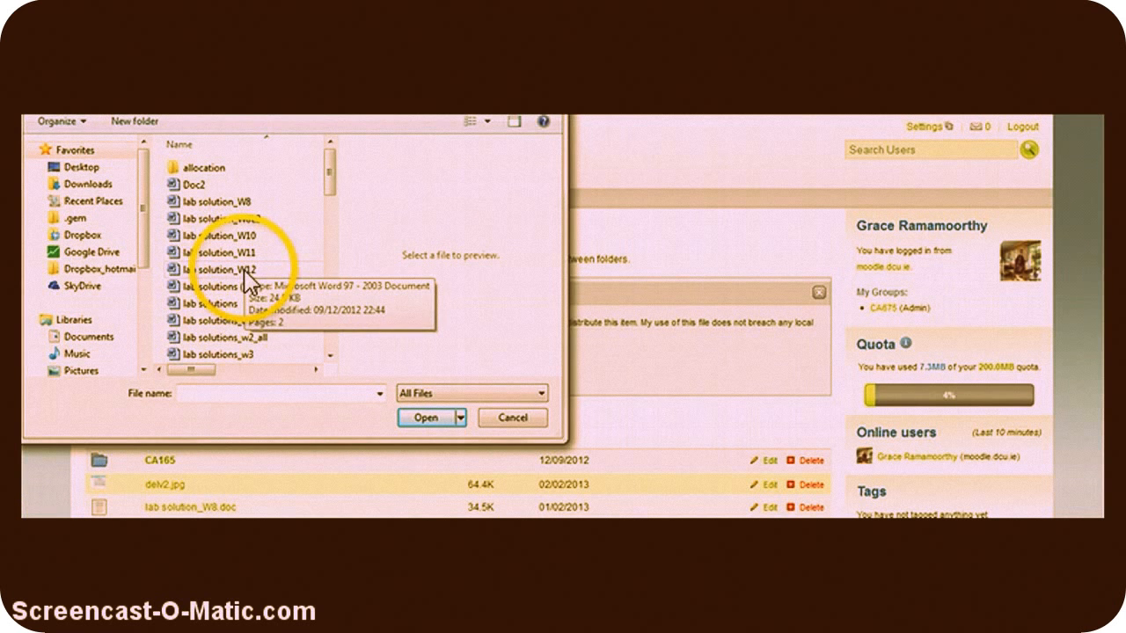
- Upload the Word document lab solution_W12 to the portfolio's personal files
left_click(243, 270)
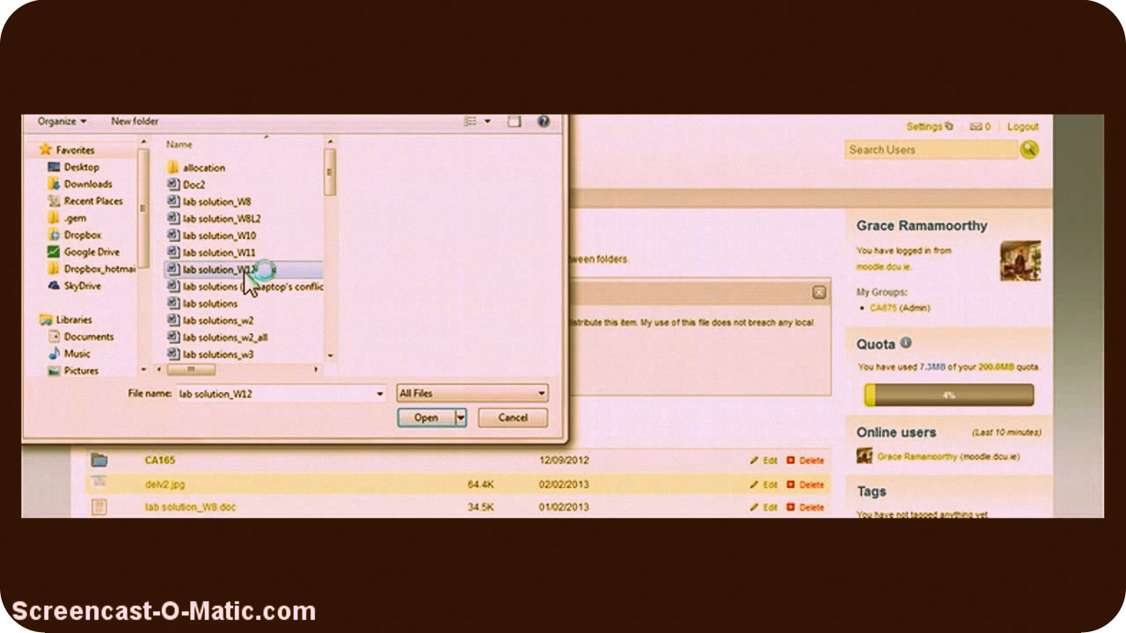
scroll(416, 396, "down", 1)
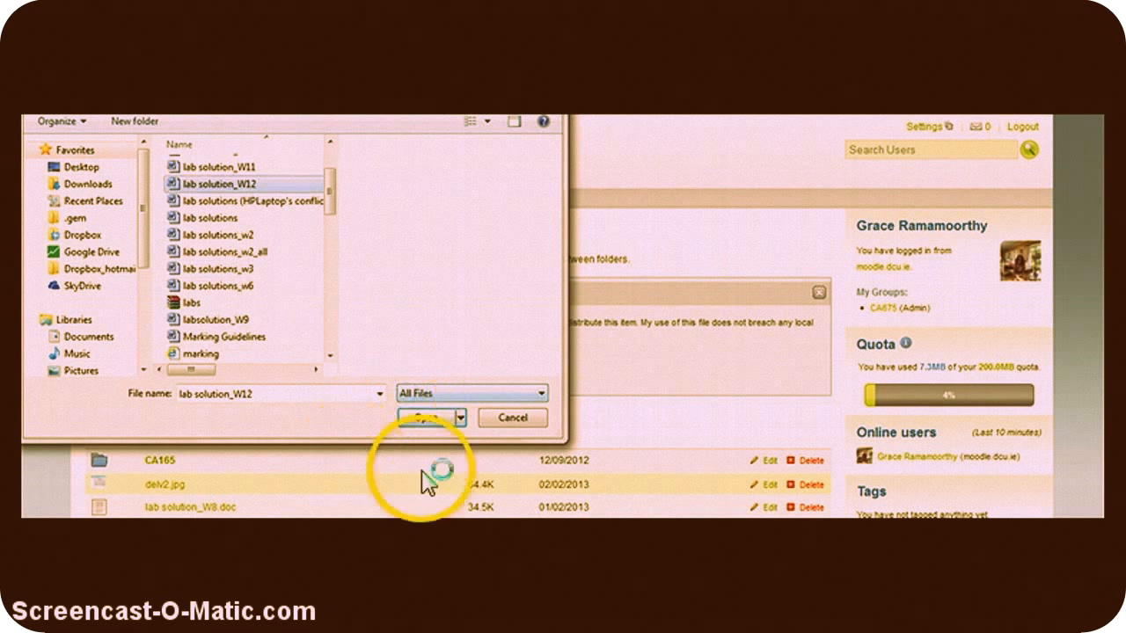
left_click(438, 420)
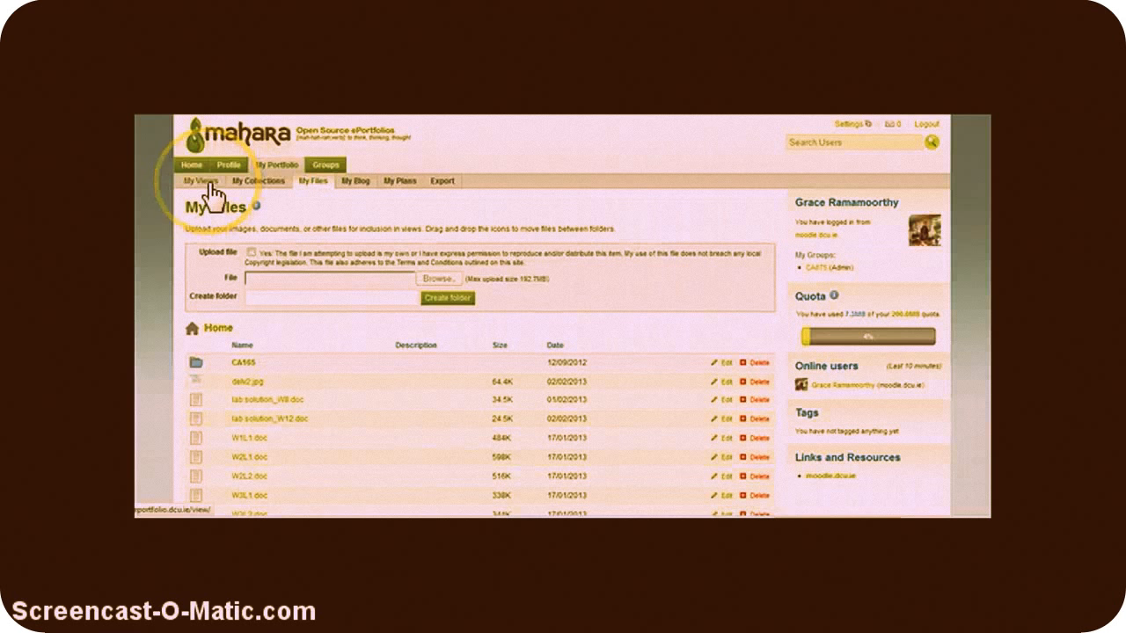
- Create a new portfolio view and place a File(s) to Download block in its layout
left_click(209, 182)
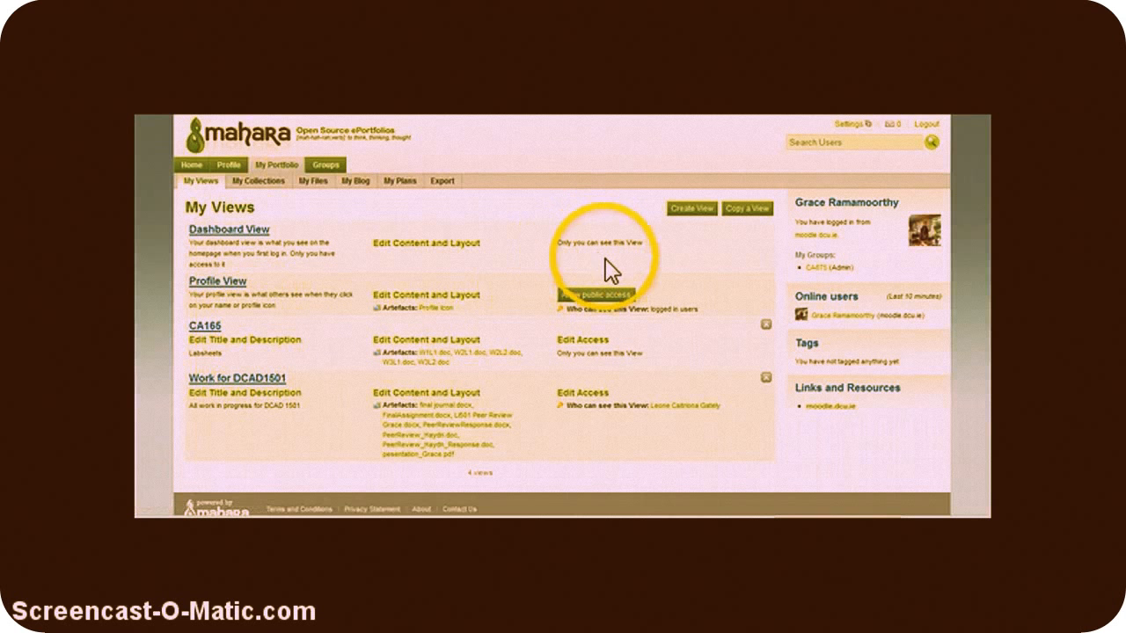
left_click(692, 209)
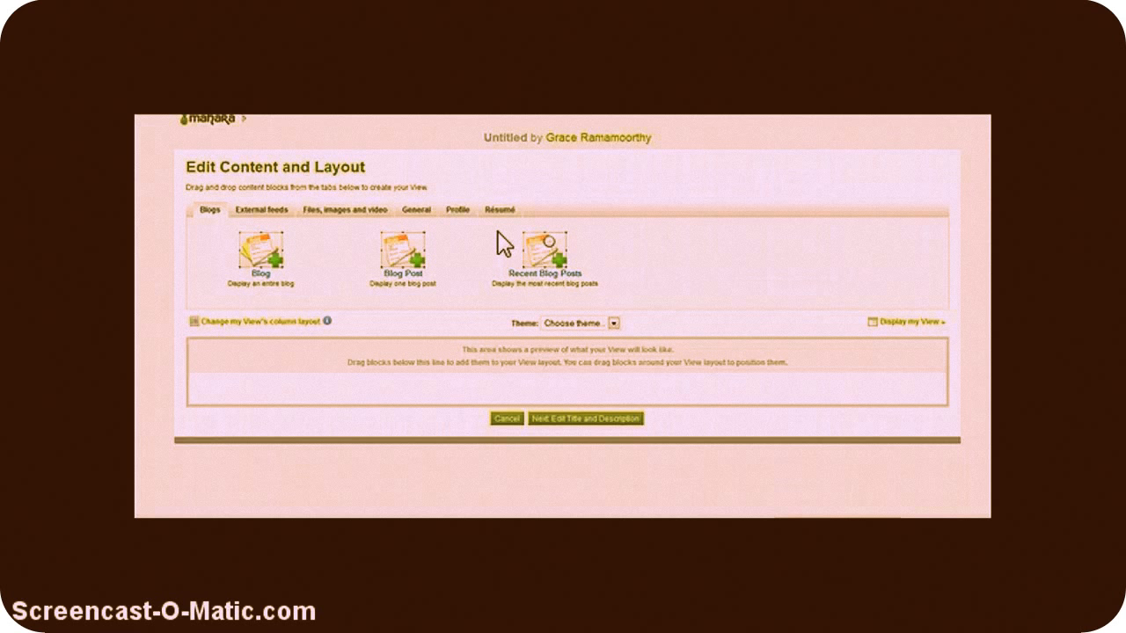
left_click(349, 213)
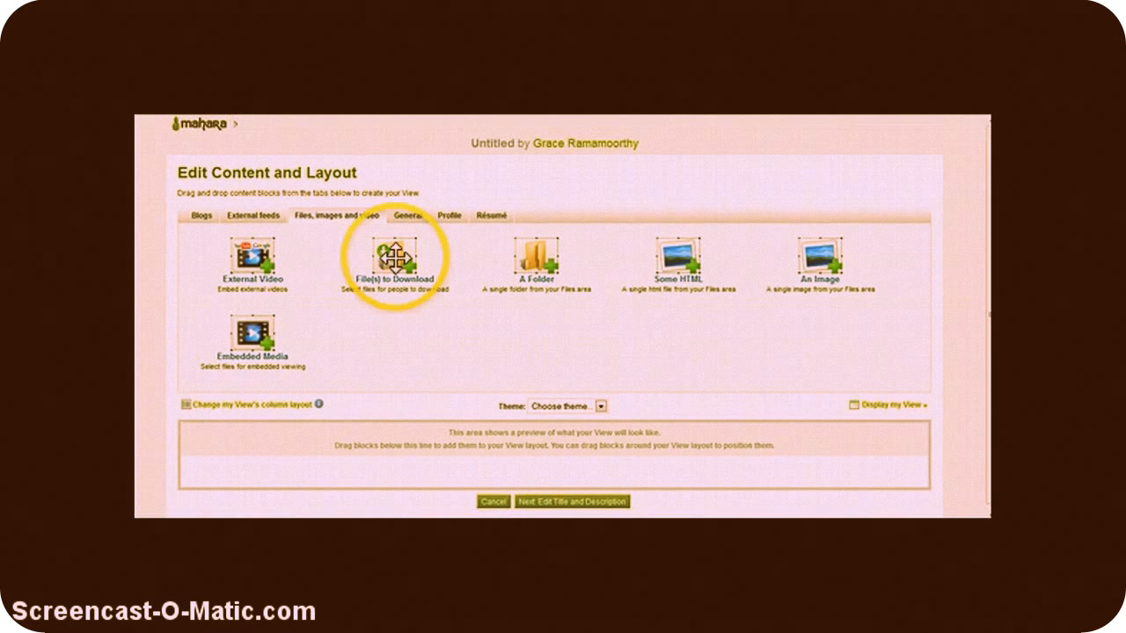
left_click_drag(394, 258, 384, 445)
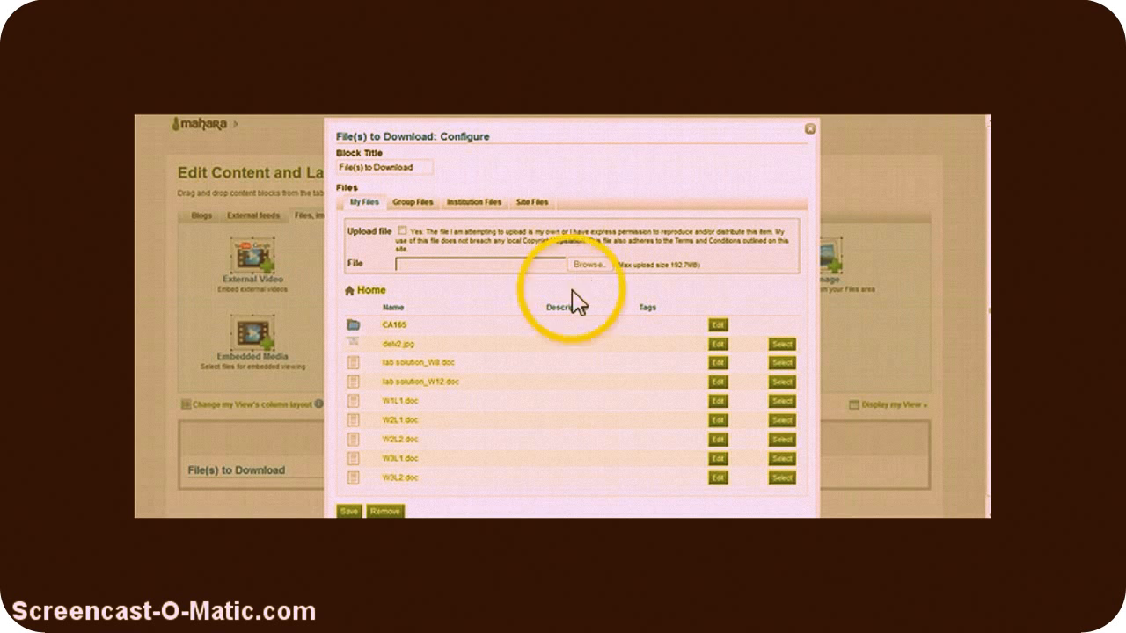
- Add W3L2.doc, lab solution_W12.doc, lab solution_W8.doc and W1L1.doc to the File(s) to Download block and save it
left_click(782, 478)
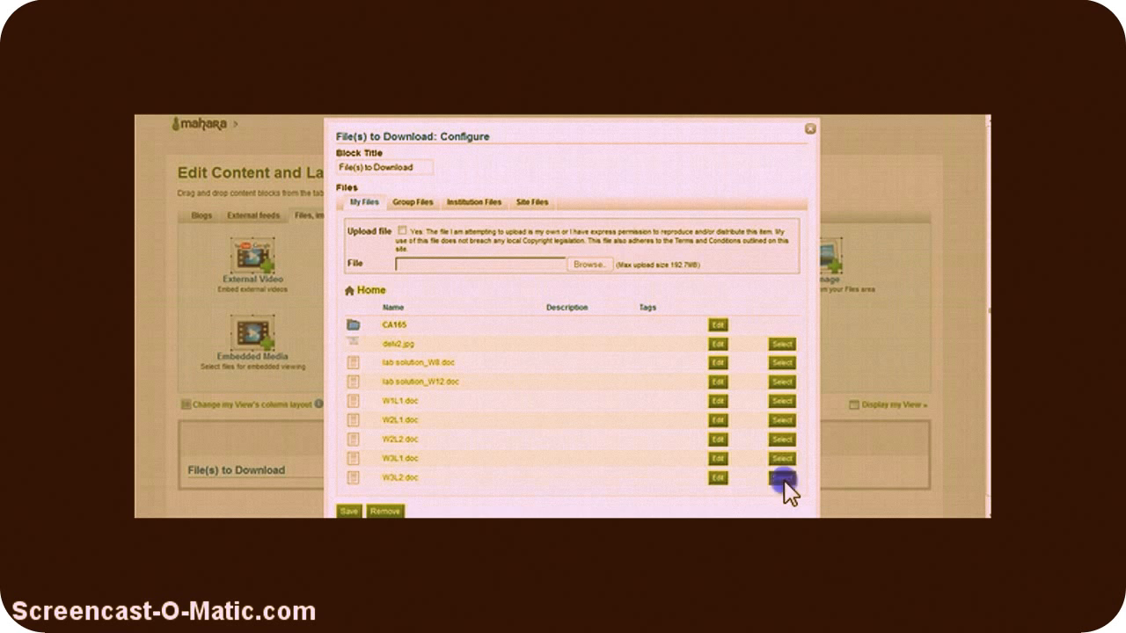
left_click(782, 424)
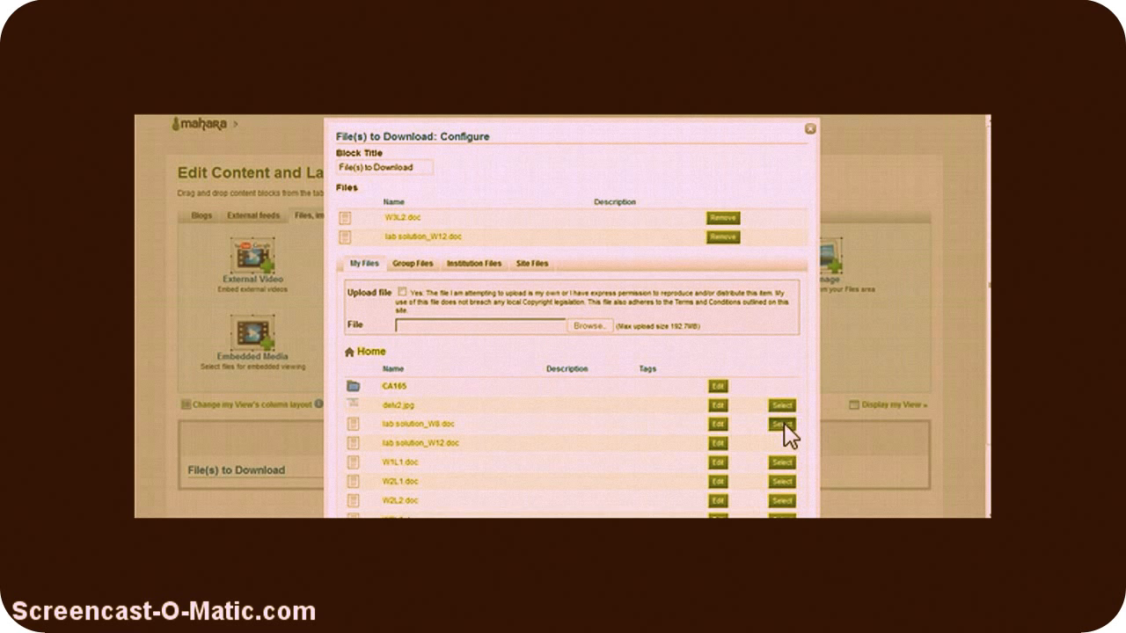
left_click(783, 423)
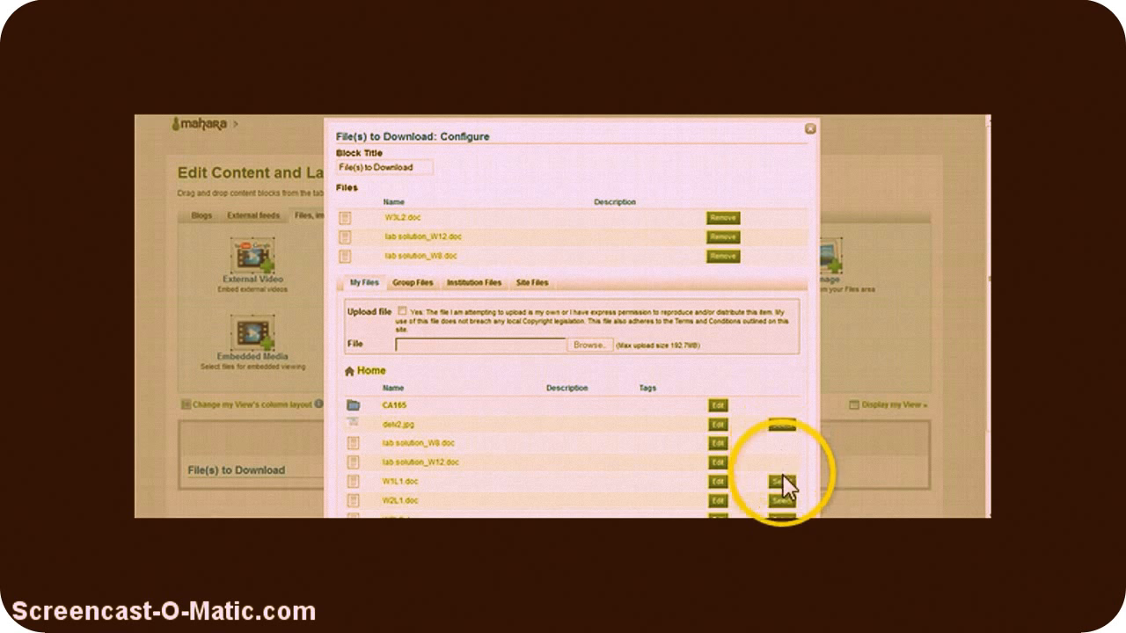
left_click(782, 481)
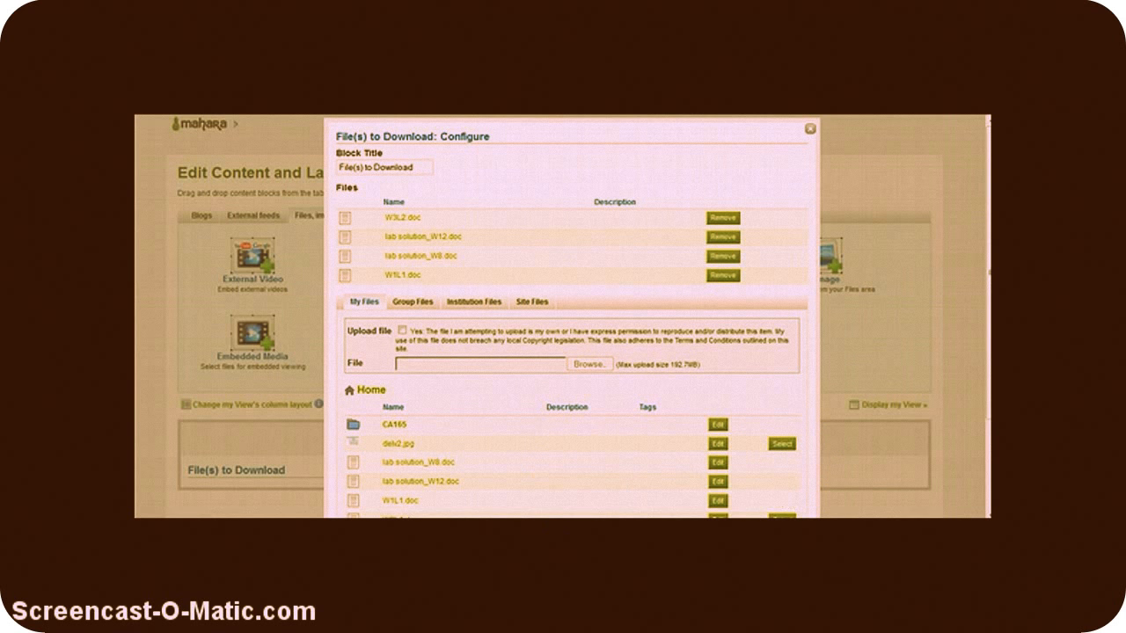
scroll(588, 161, "down", 3)
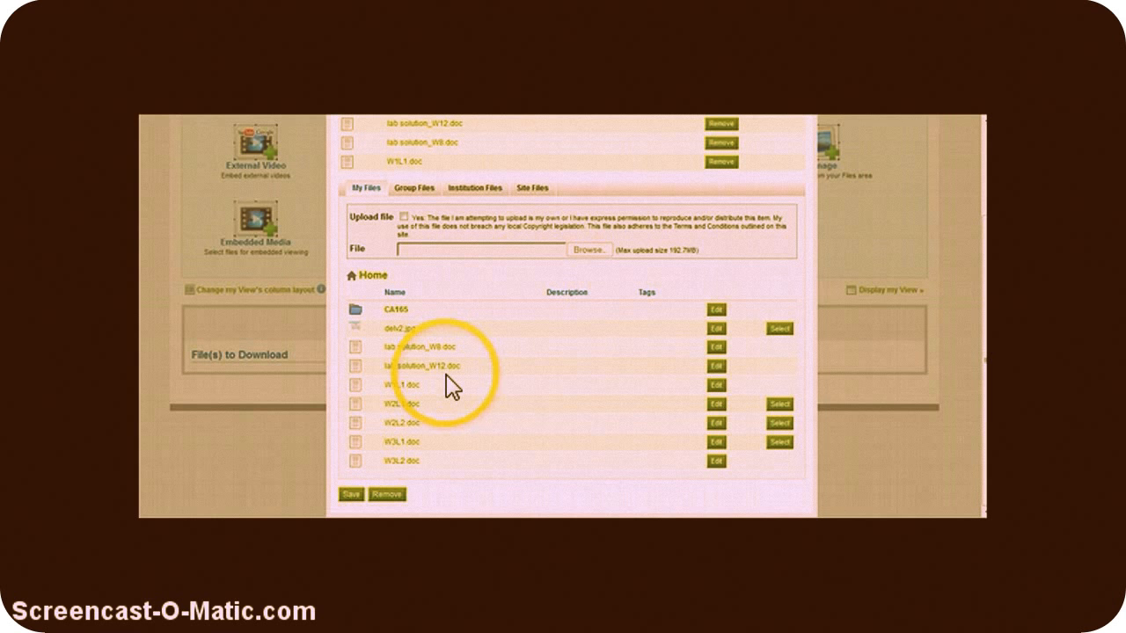
left_click(354, 494)
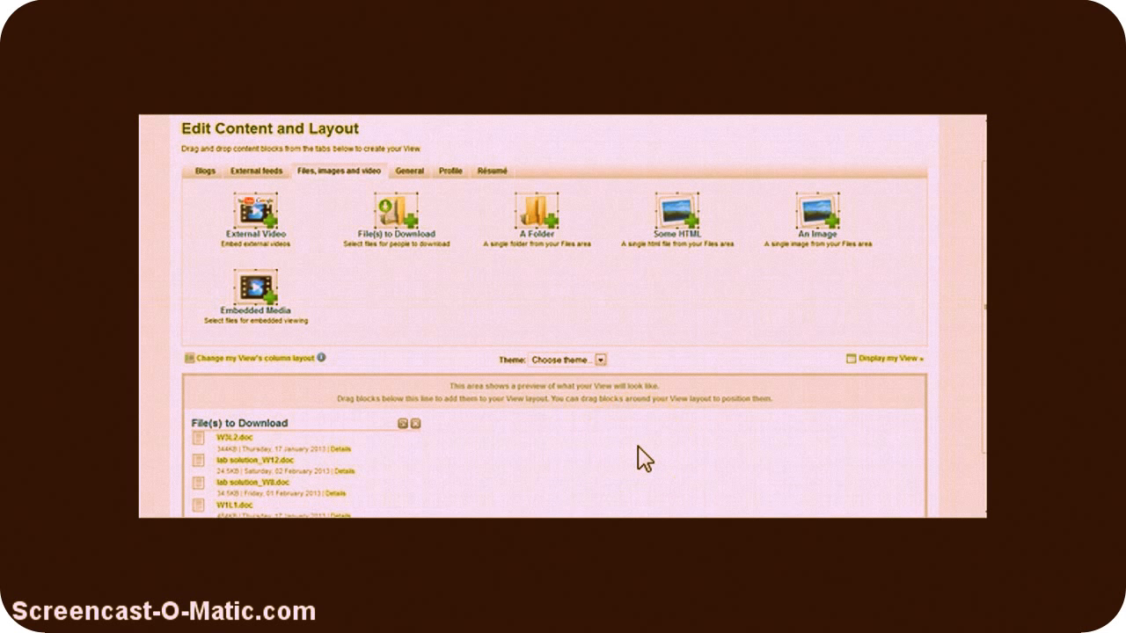
- Set the view's theme to Aqua
left_click(601, 359)
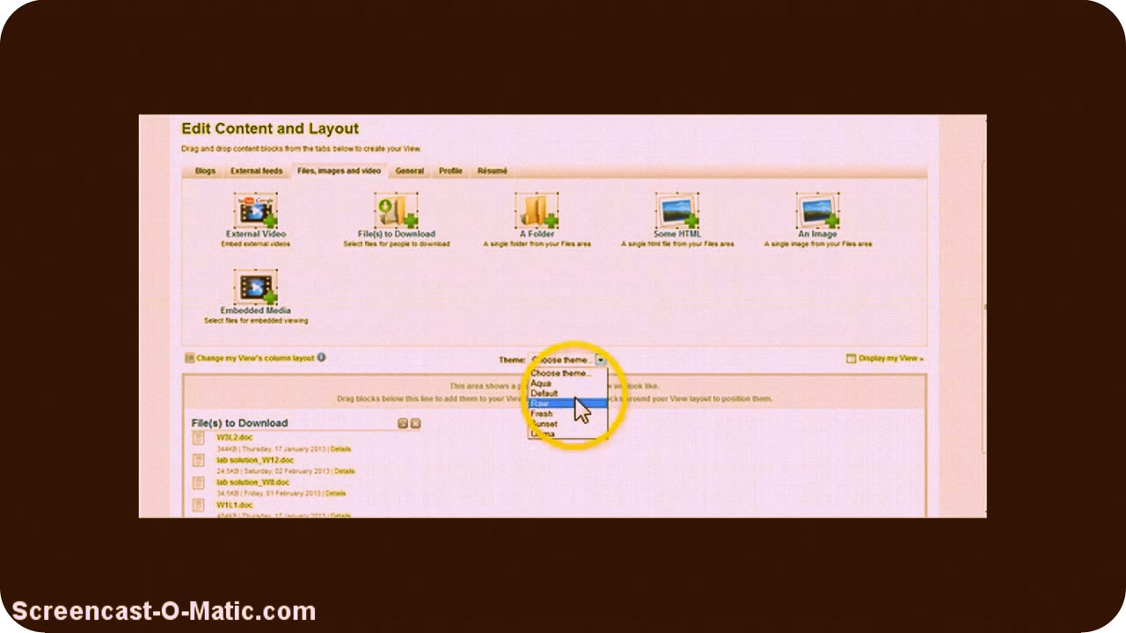
left_click(580, 383)
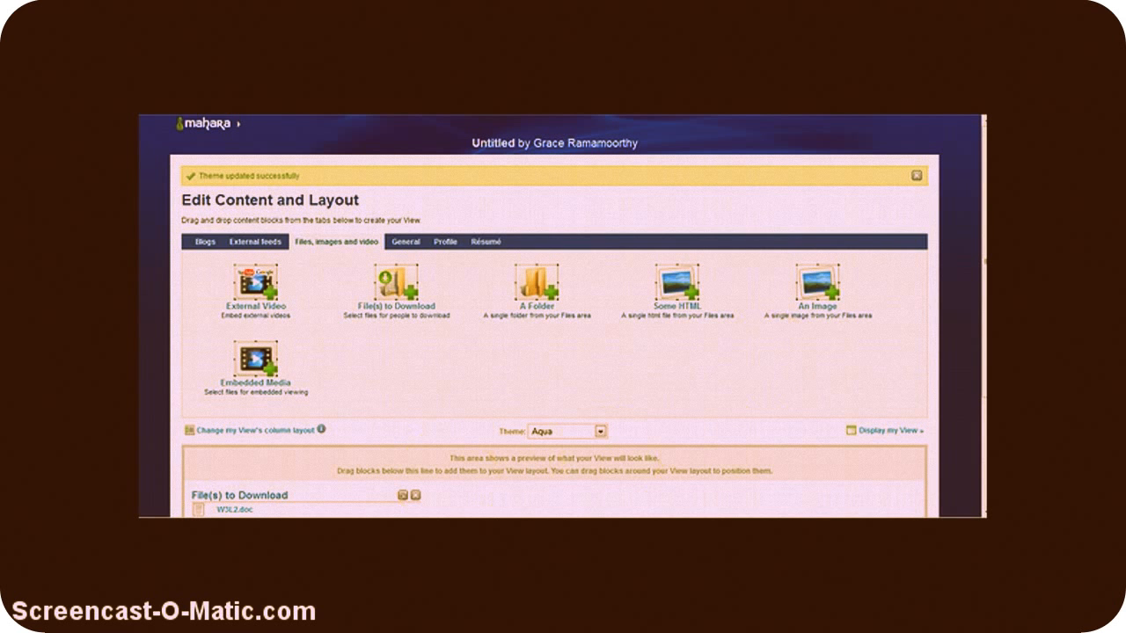
- Change the view's column layout to three columns of equal widths
scroll(563, 352, "down", 3)
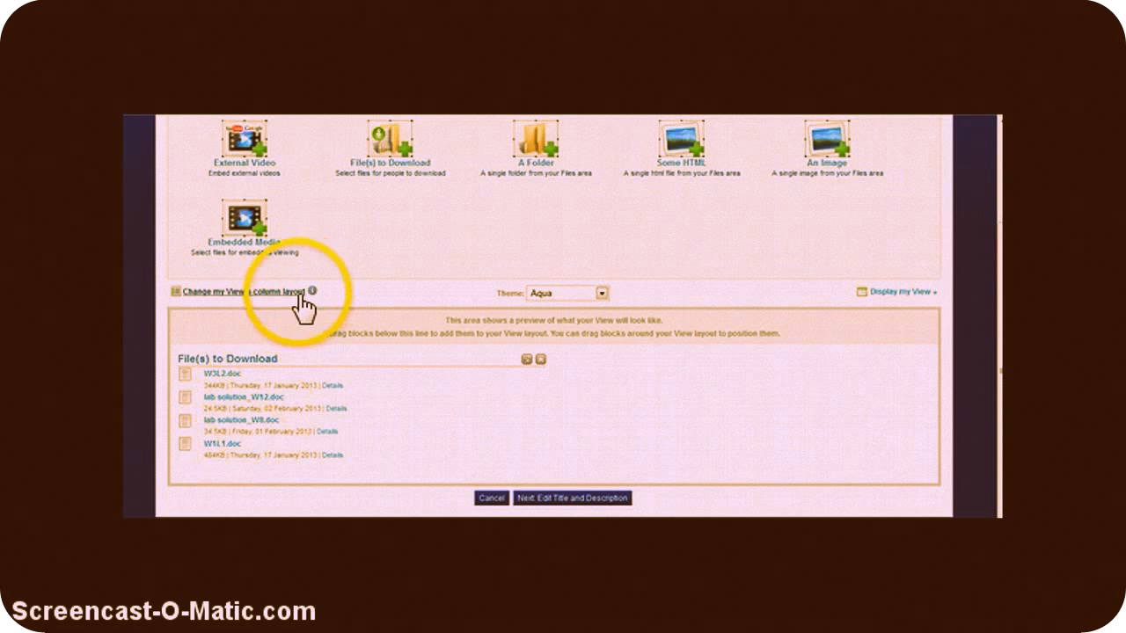
left_click(178, 296)
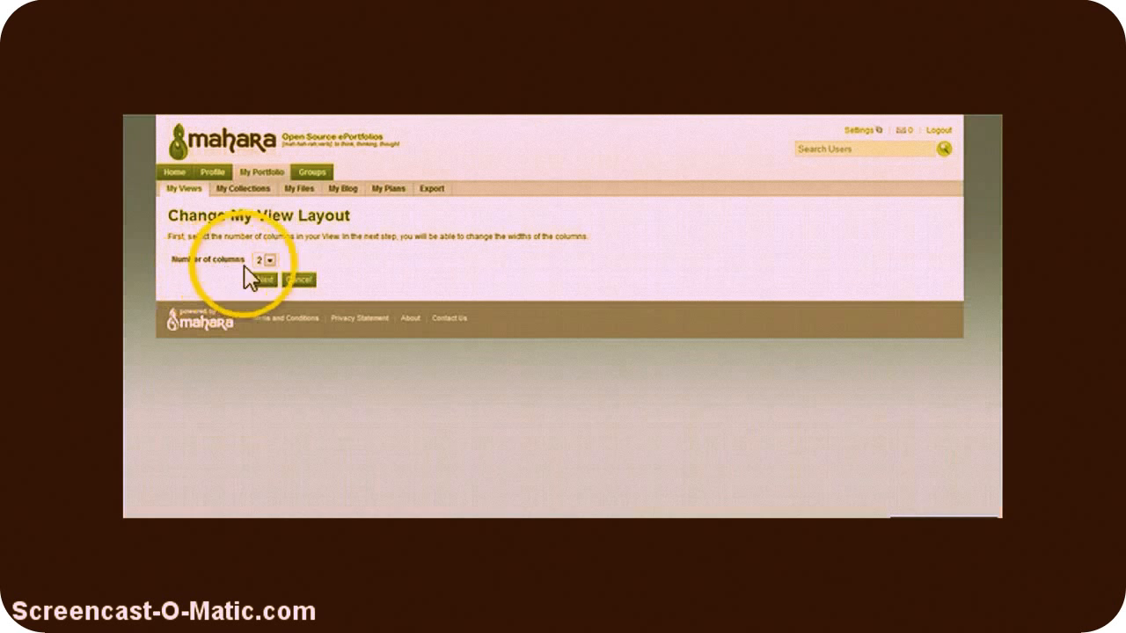
left_click(267, 260)
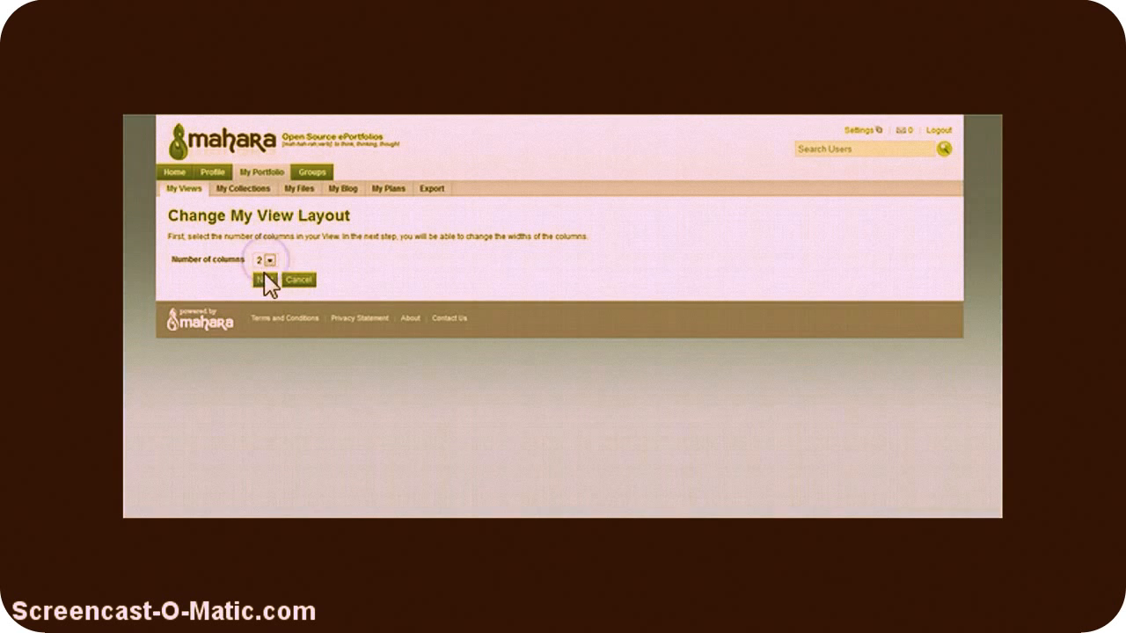
left_click(268, 260)
left_click(260, 290)
left_click(262, 280)
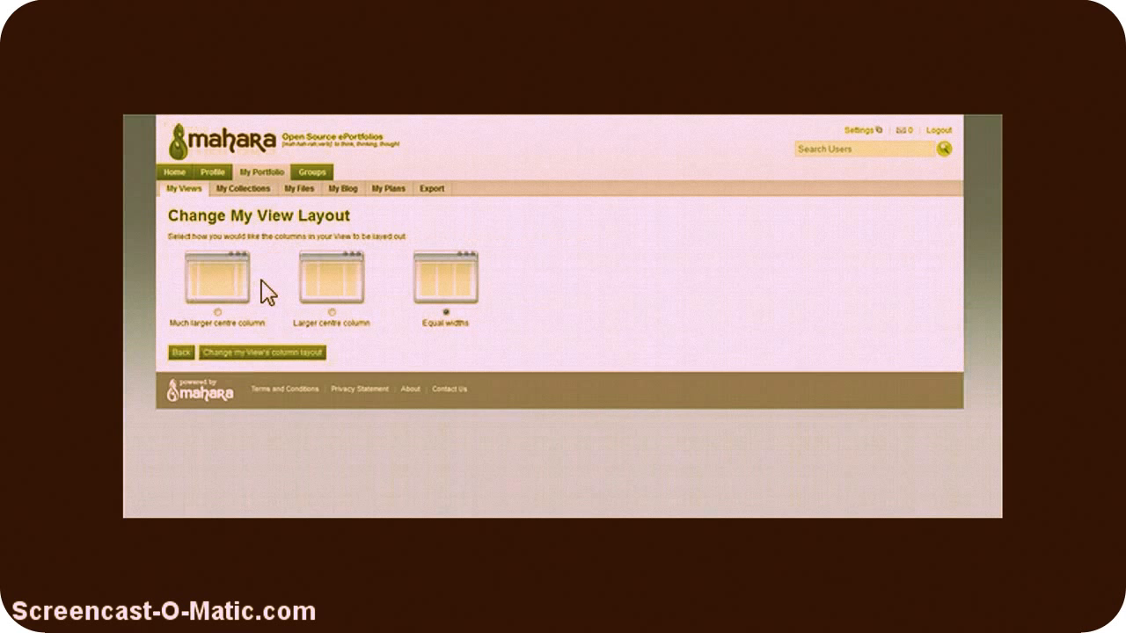
left_click(219, 296)
left_click(332, 311)
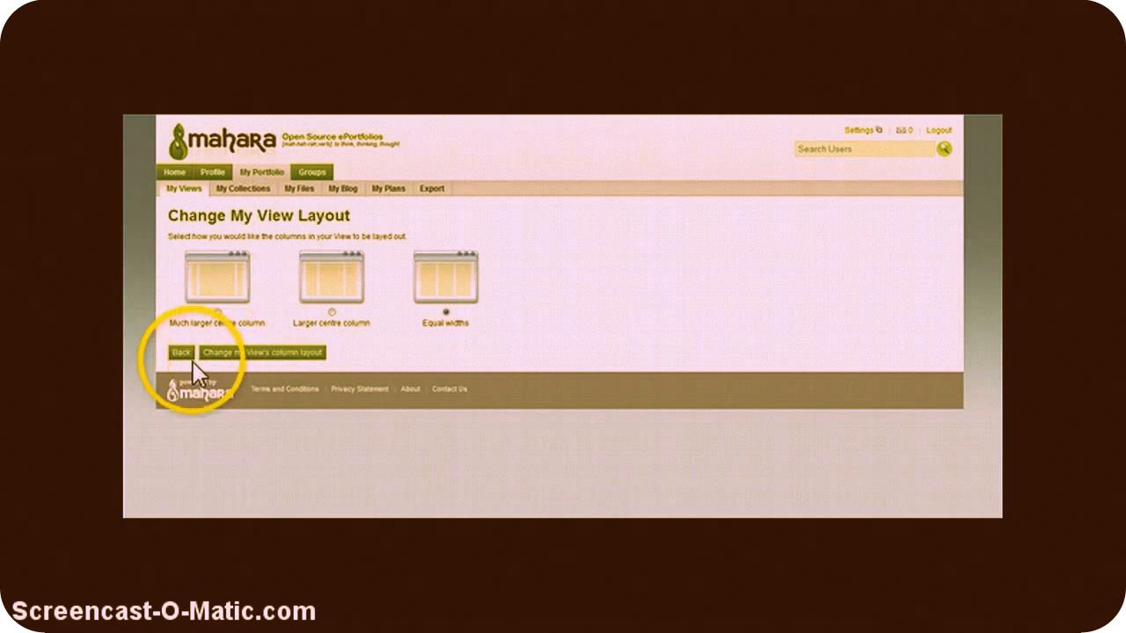
left_click(244, 355)
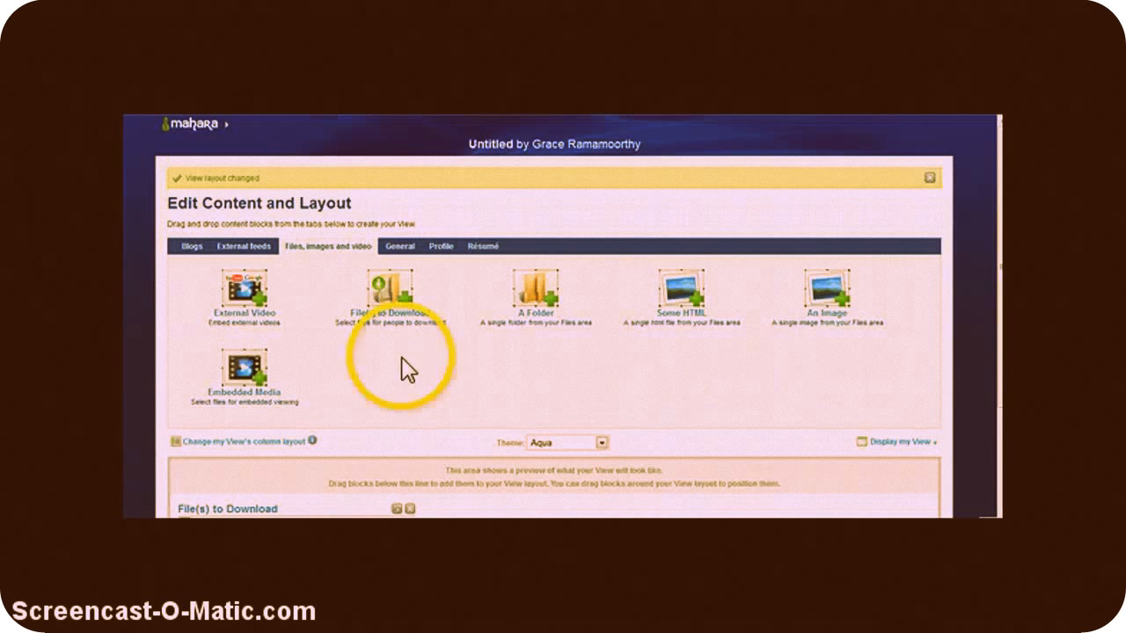
- Title the view "Lab Tutor View", enter the description "All lab solutions here", and continue to its access settings
scroll(554, 352, "down", 3)
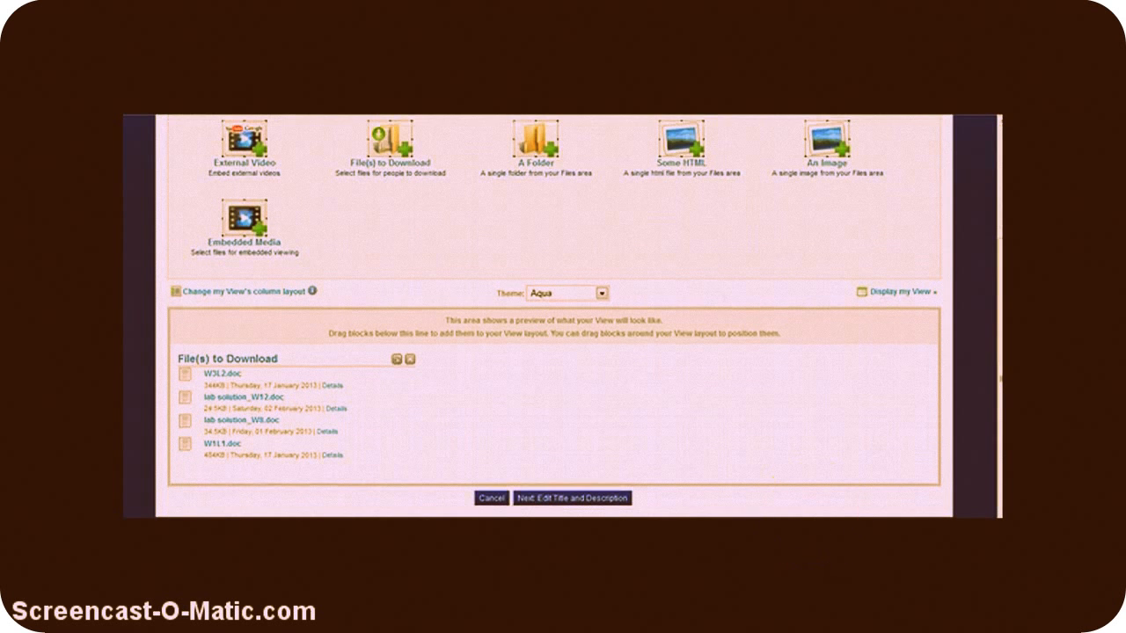
left_click(564, 502)
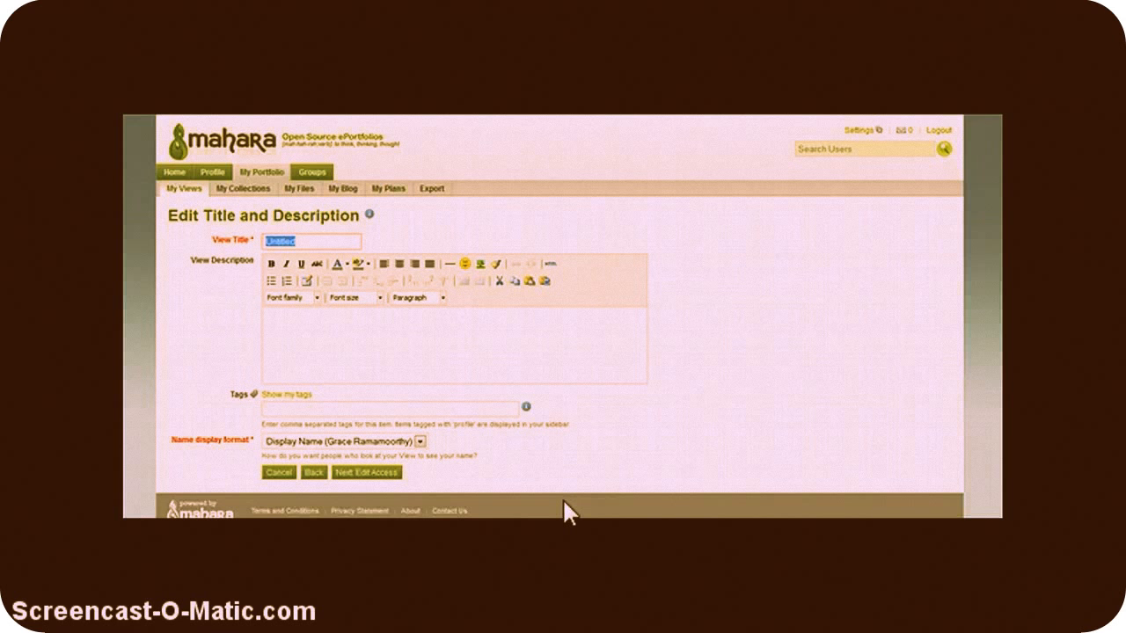
type("Lab Tutor View")
left_click(370, 328)
type("All lab")
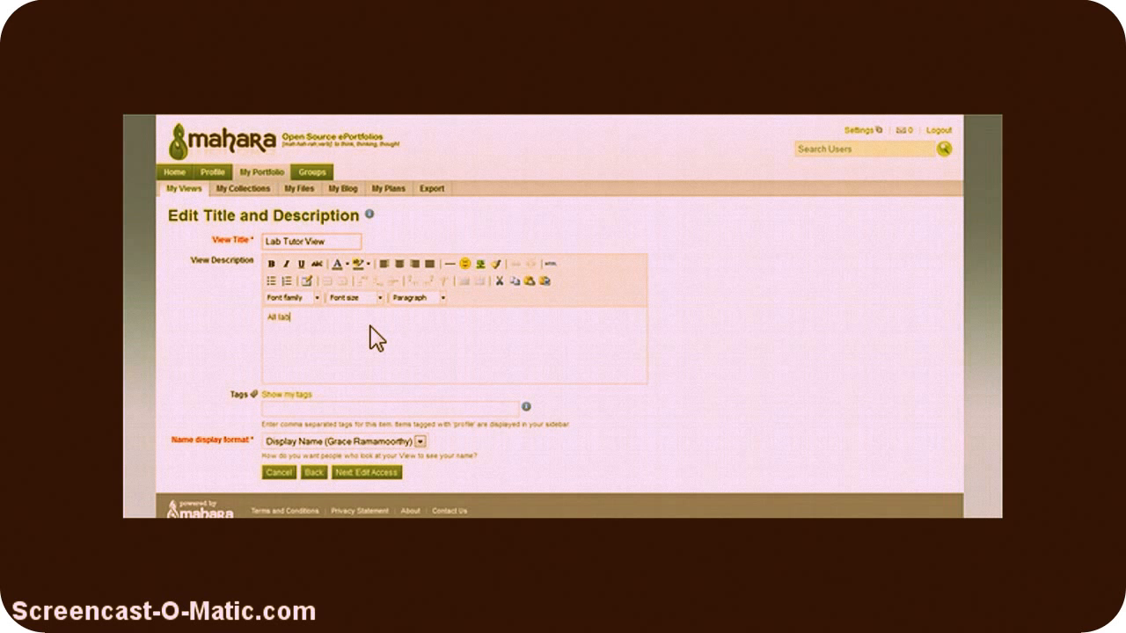
type(" solutions here")
left_click(371, 472)
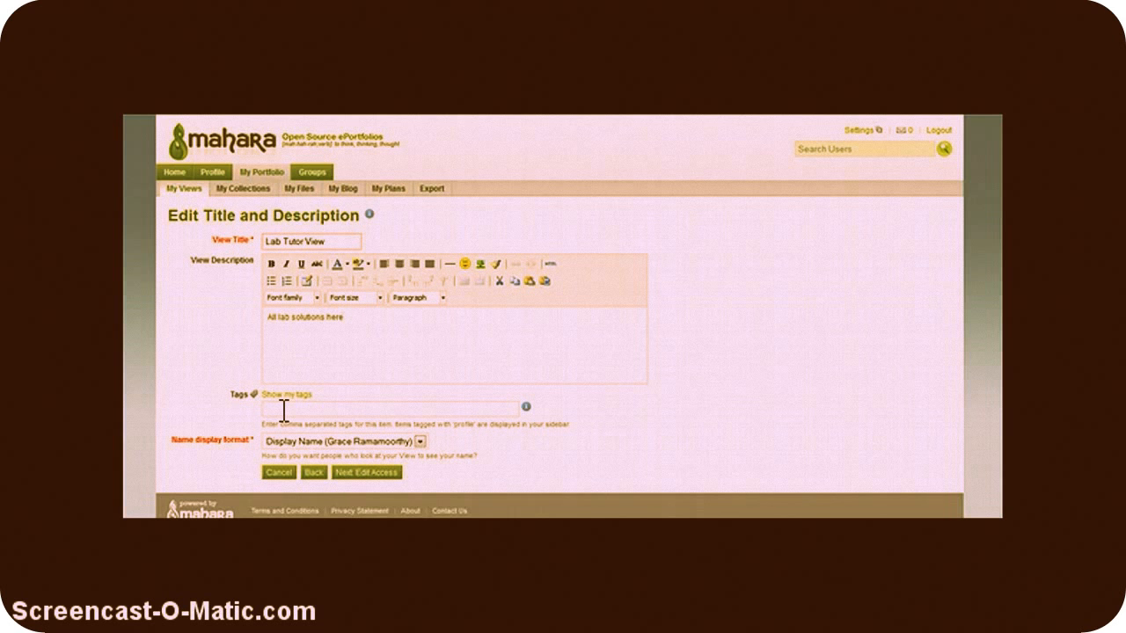
left_click(351, 476)
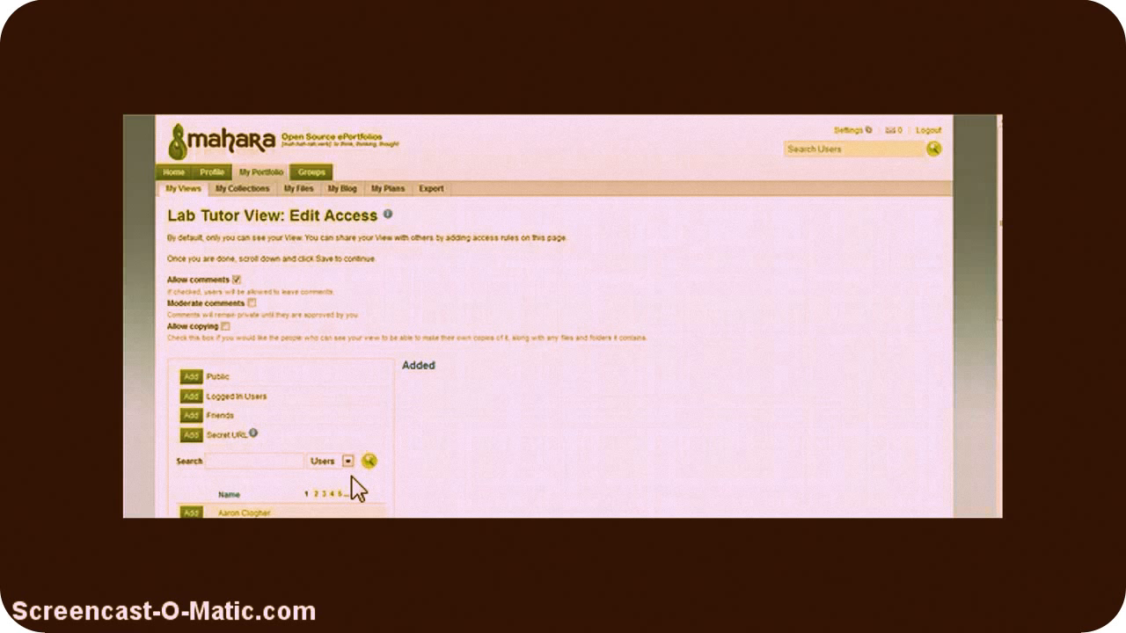
- Share the view through a secret URL only, with comments allowed and no Friends rule, and save the access settings
left_click(263, 300)
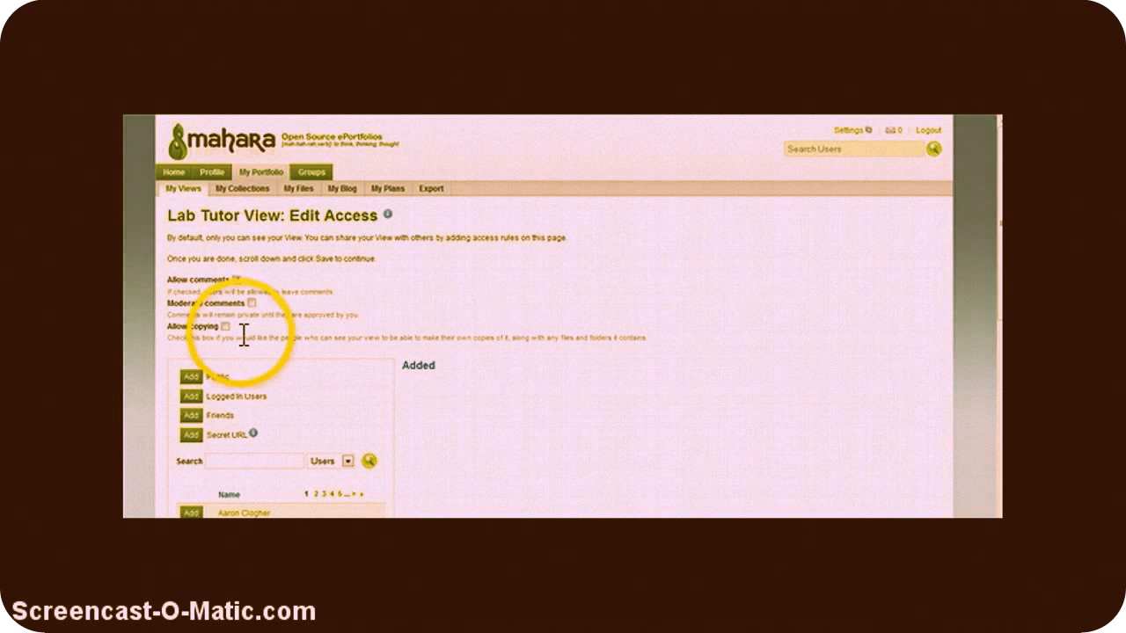
left_click(236, 280)
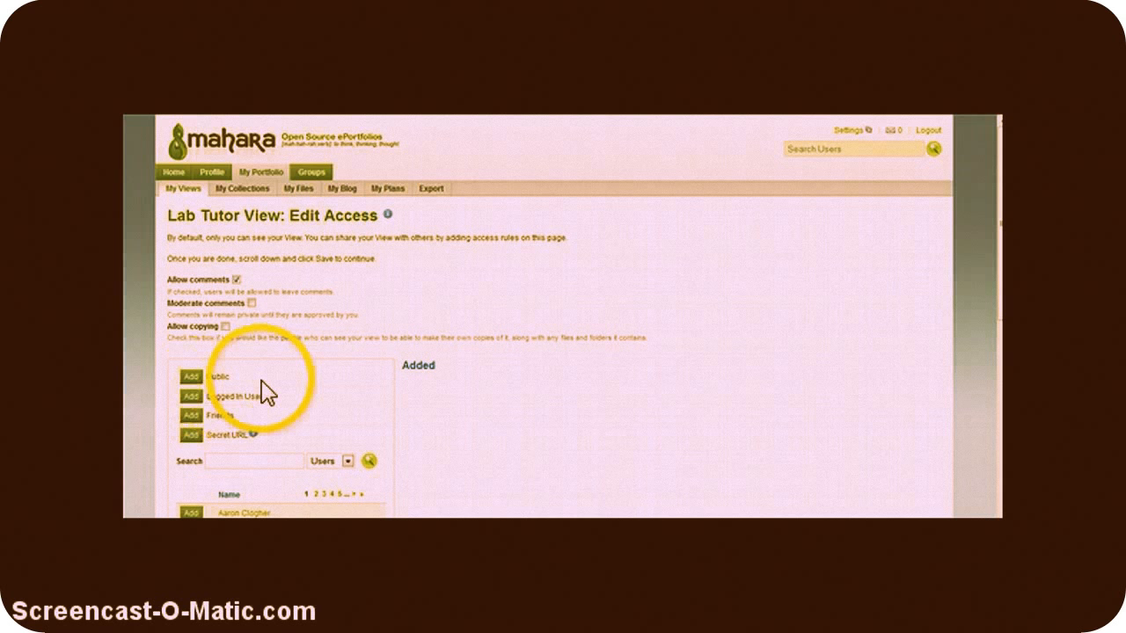
left_click(197, 422)
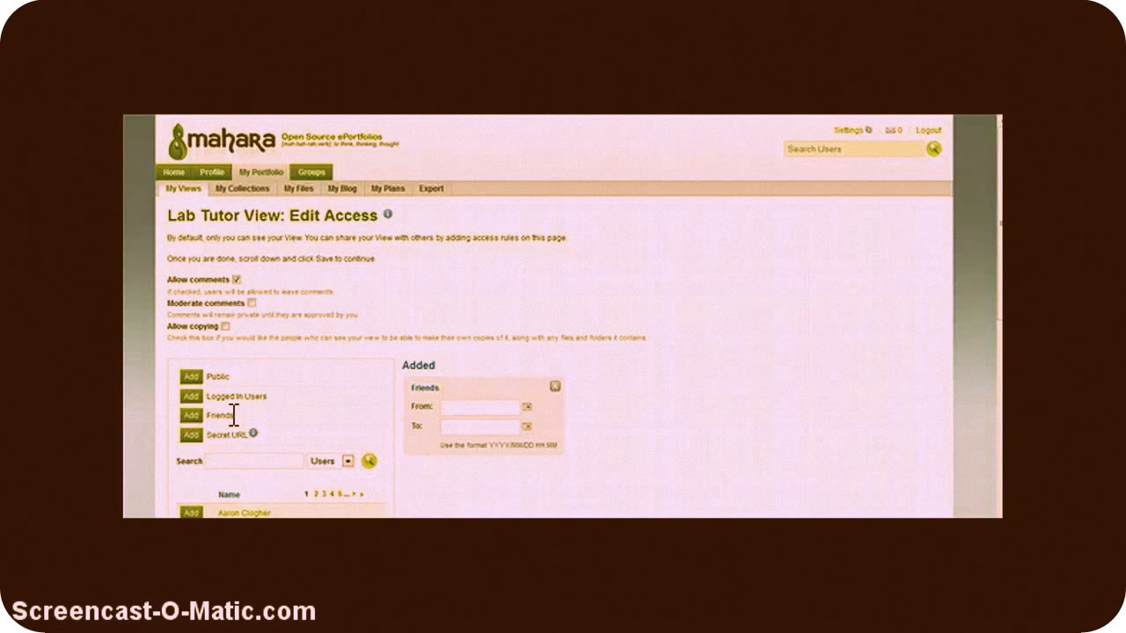
left_click(191, 436)
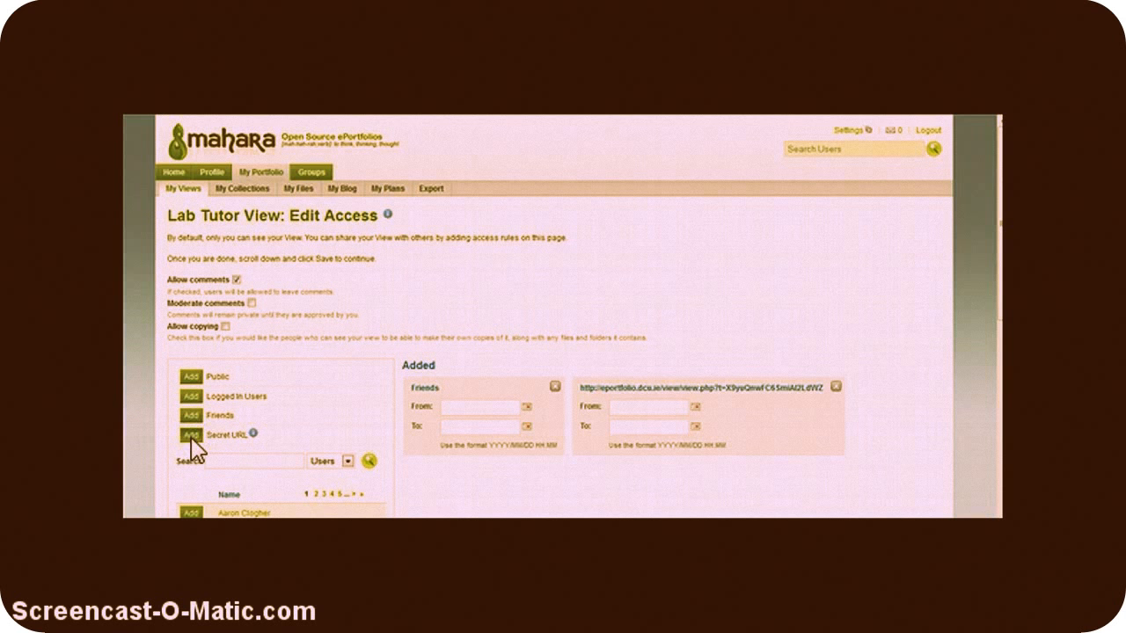
left_click(553, 387)
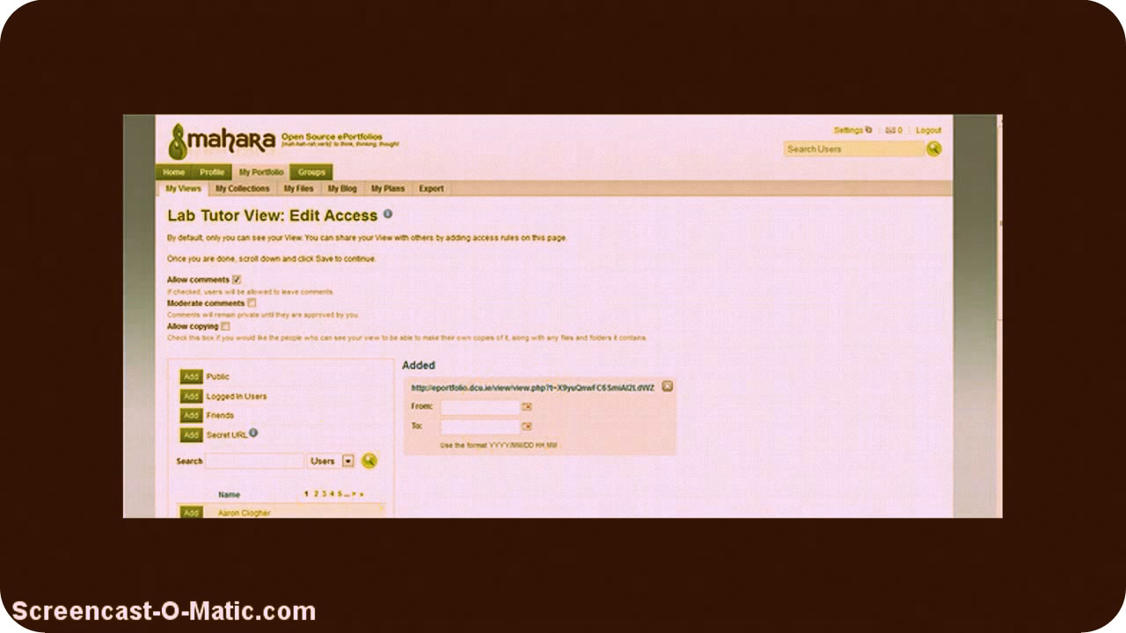
scroll(171, 527, "down", 5)
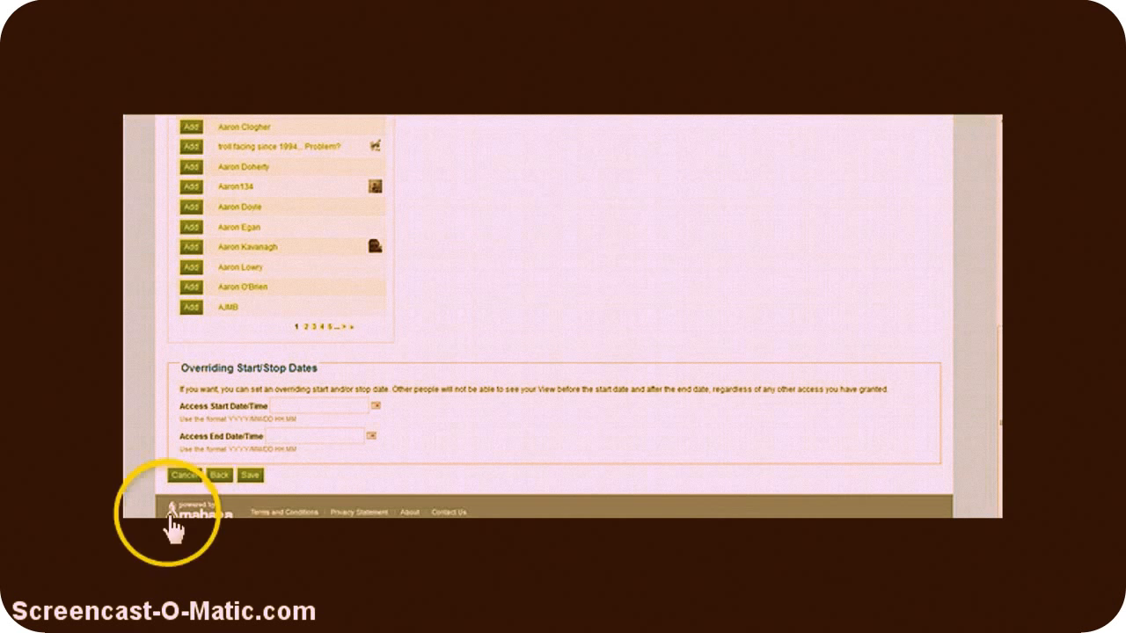
left_click(250, 476)
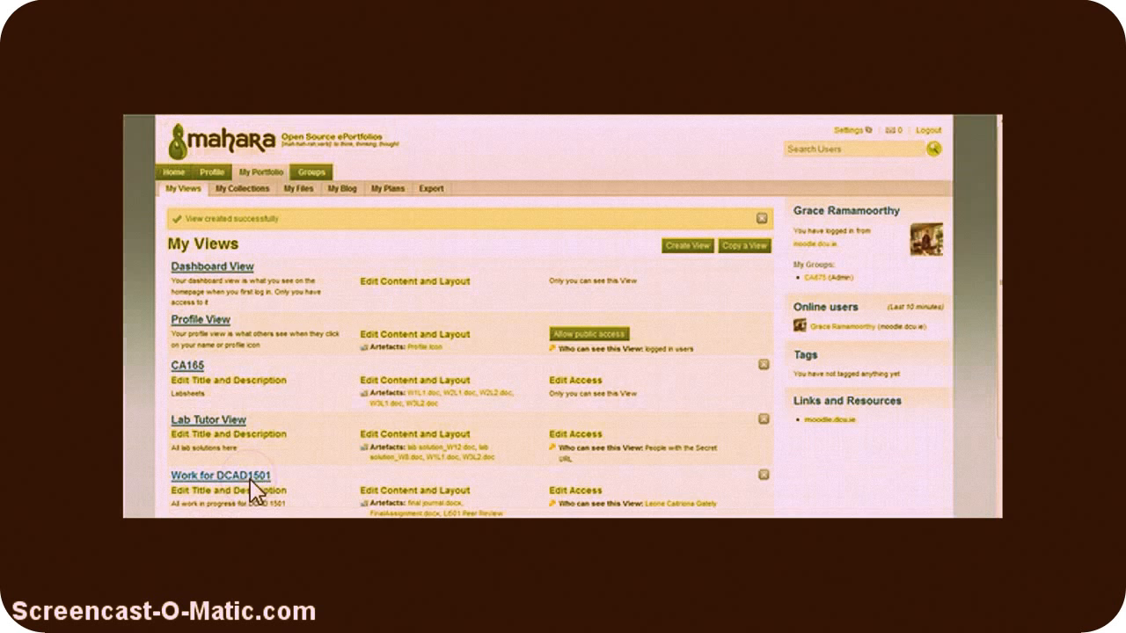